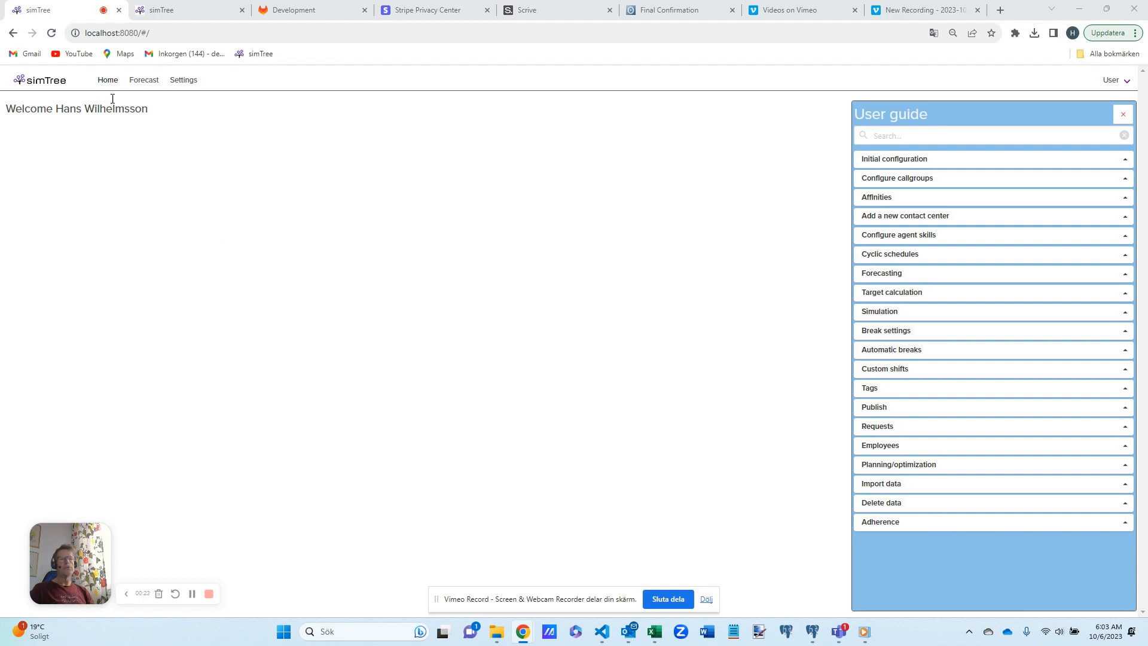
- Open the import statistics settings and review the sample data and format specification for importing call files, leaving the import unexecuted
{"action": "left_click", "coordinate": [185, 82]}
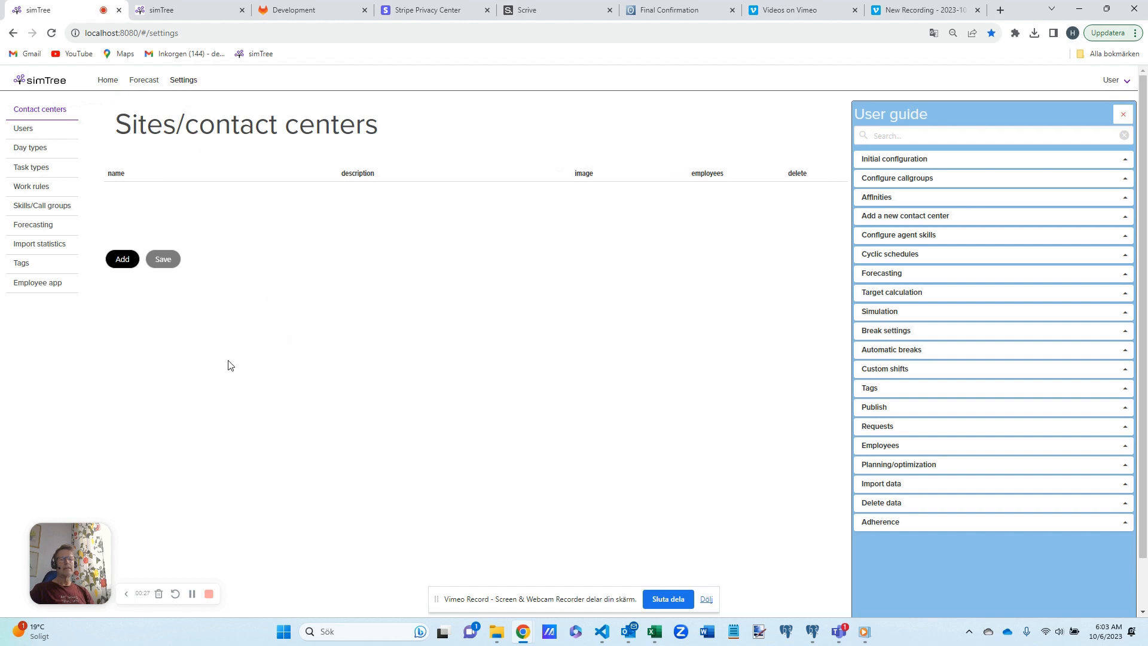
{"action": "left_click", "coordinate": [35, 245]}
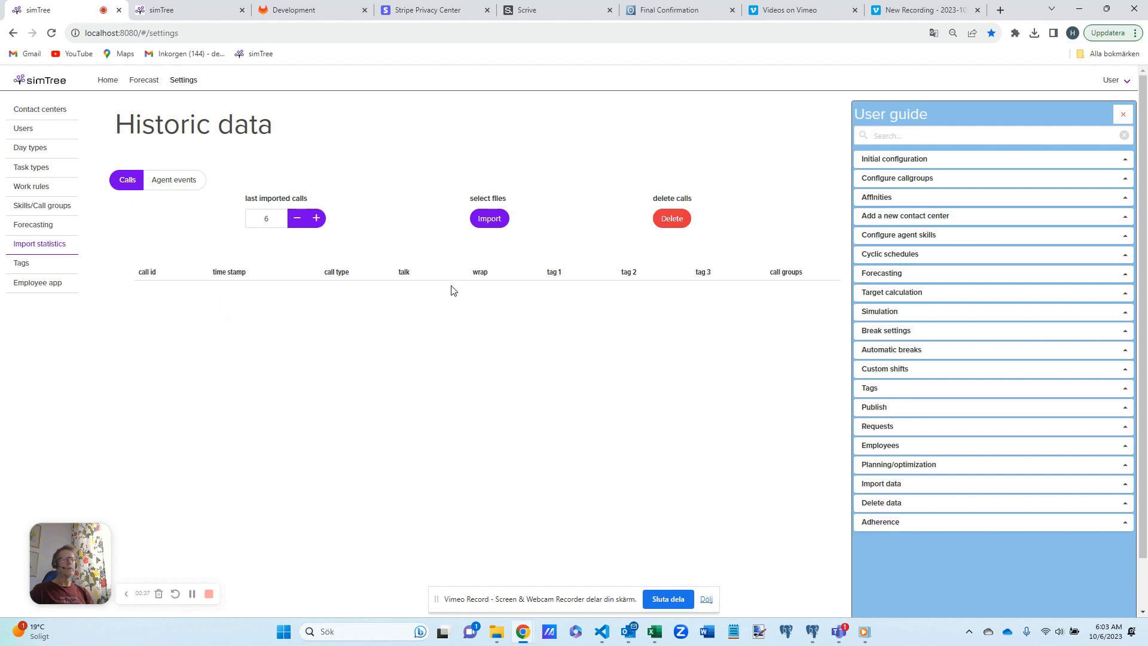
{"action": "left_click", "coordinate": [490, 219]}
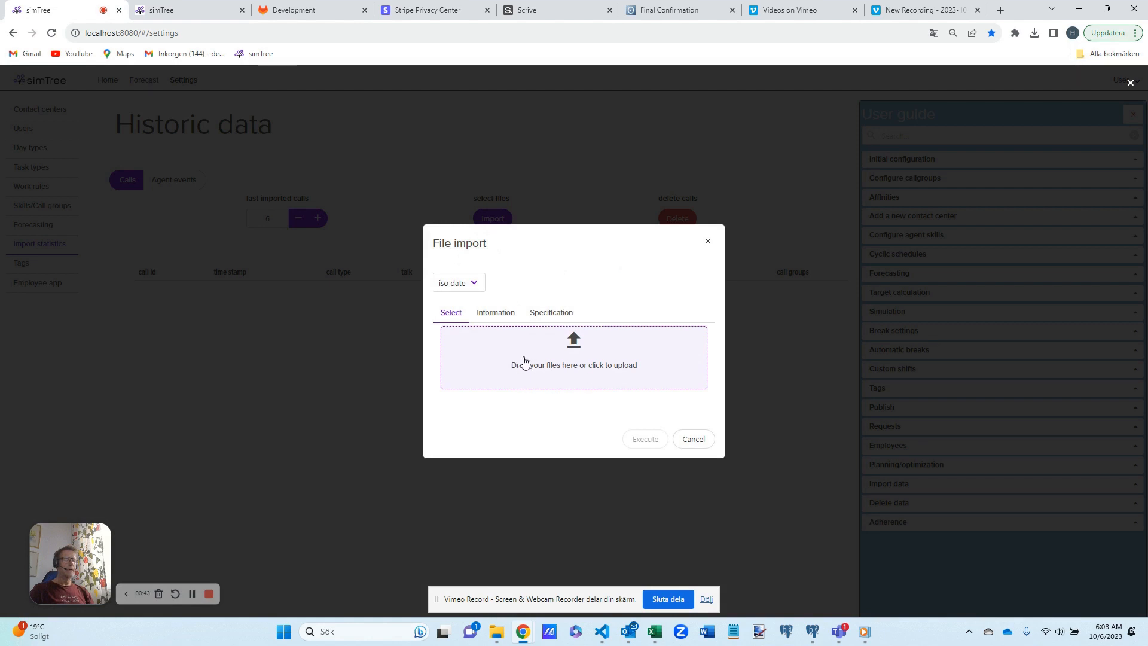
{"action": "left_click", "coordinate": [500, 315]}
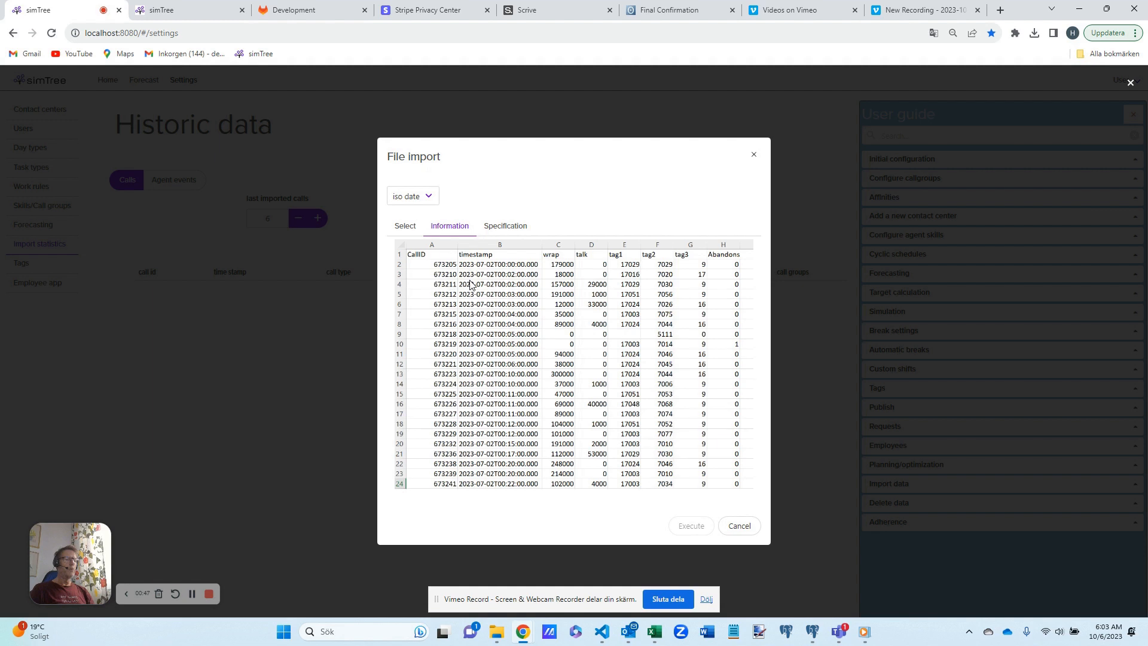
{"action": "left_click", "coordinate": [509, 226]}
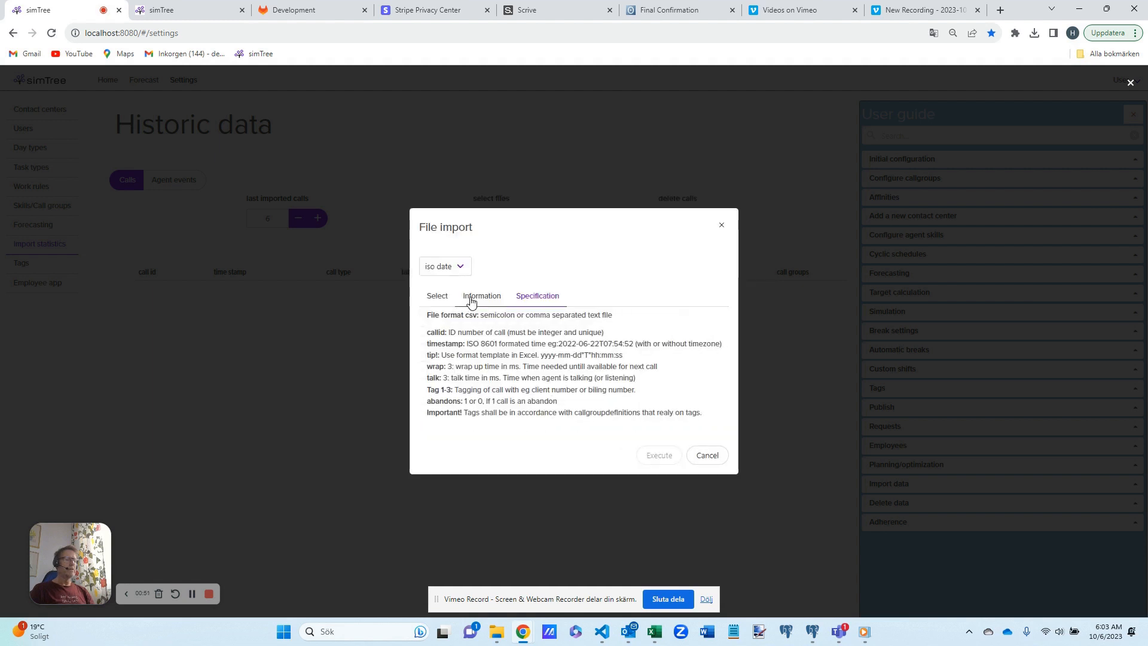
{"action": "left_click", "coordinate": [713, 459]}
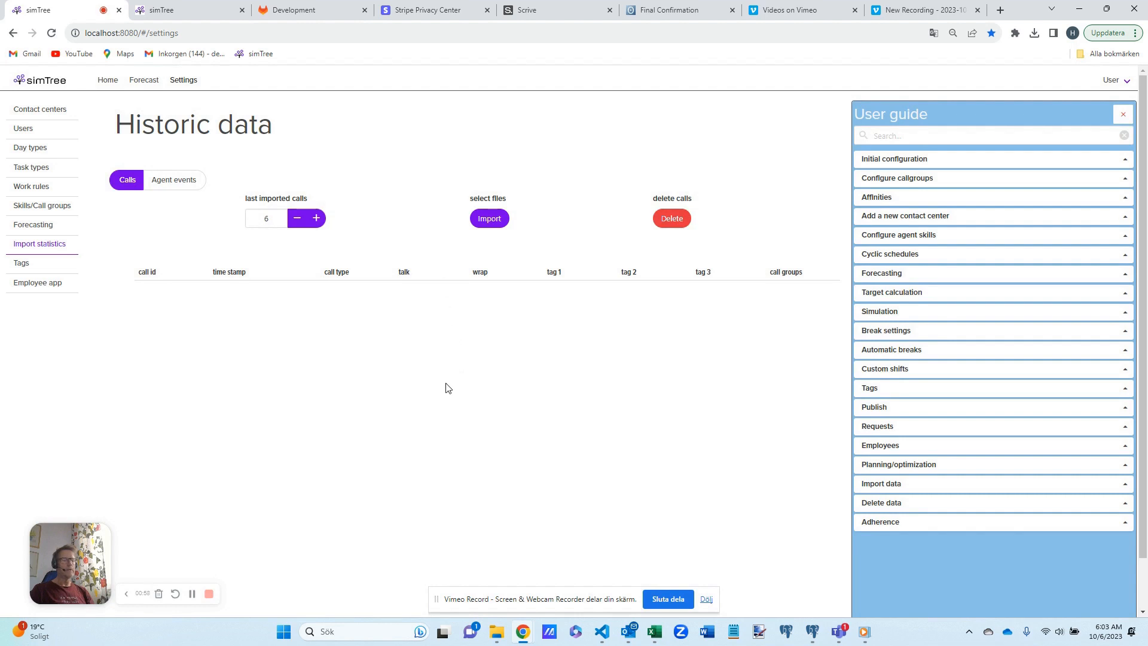
- Open Aug07-13beta-mod.csv from the demosetup folder in Excel, widen the timestamp column to inspect the data, and close it without saving
{"action": "left_click", "coordinate": [496, 632]}
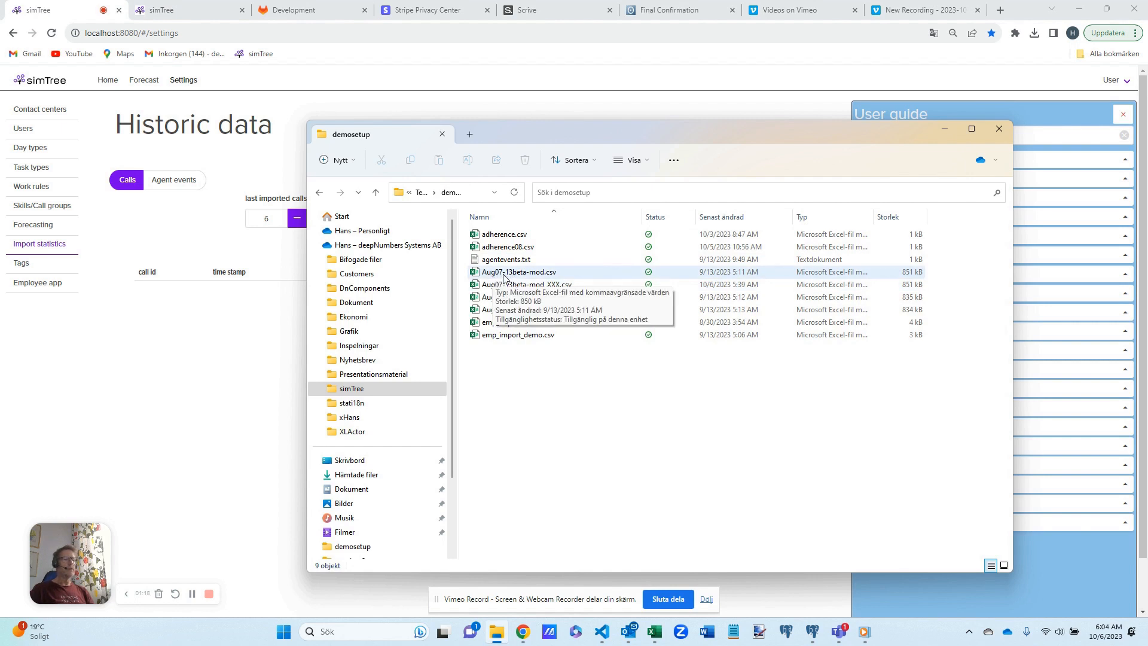
{"action": "double_click", "coordinate": [504, 274]}
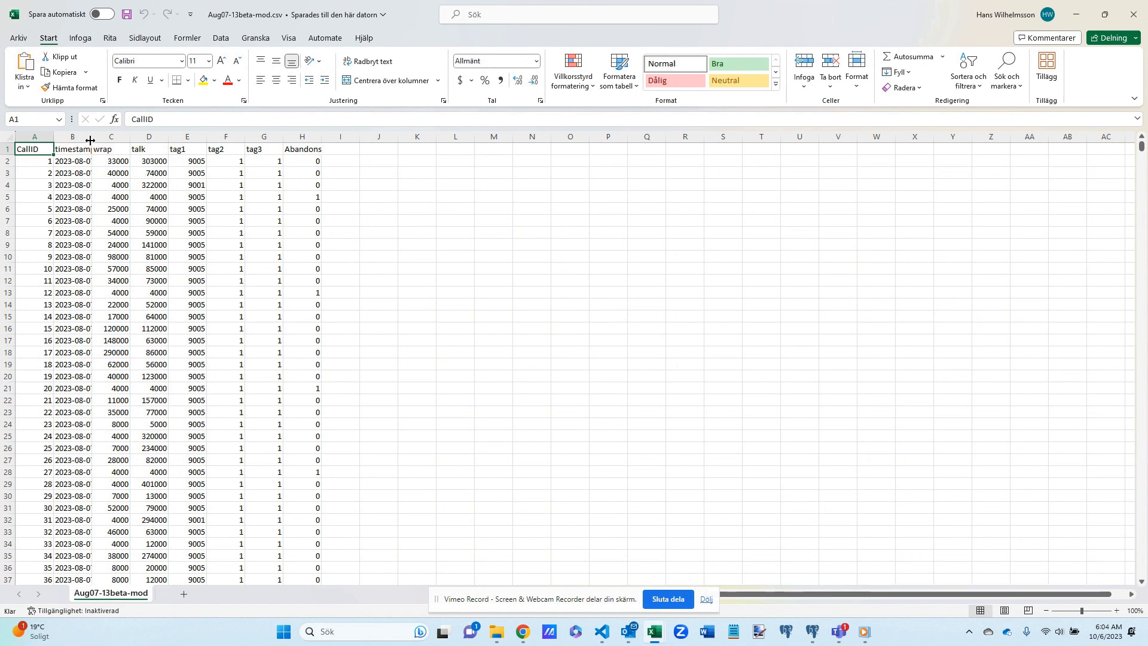
{"action": "left_click_drag", "start_coordinate": [91, 139], "coordinate": [177, 139]}
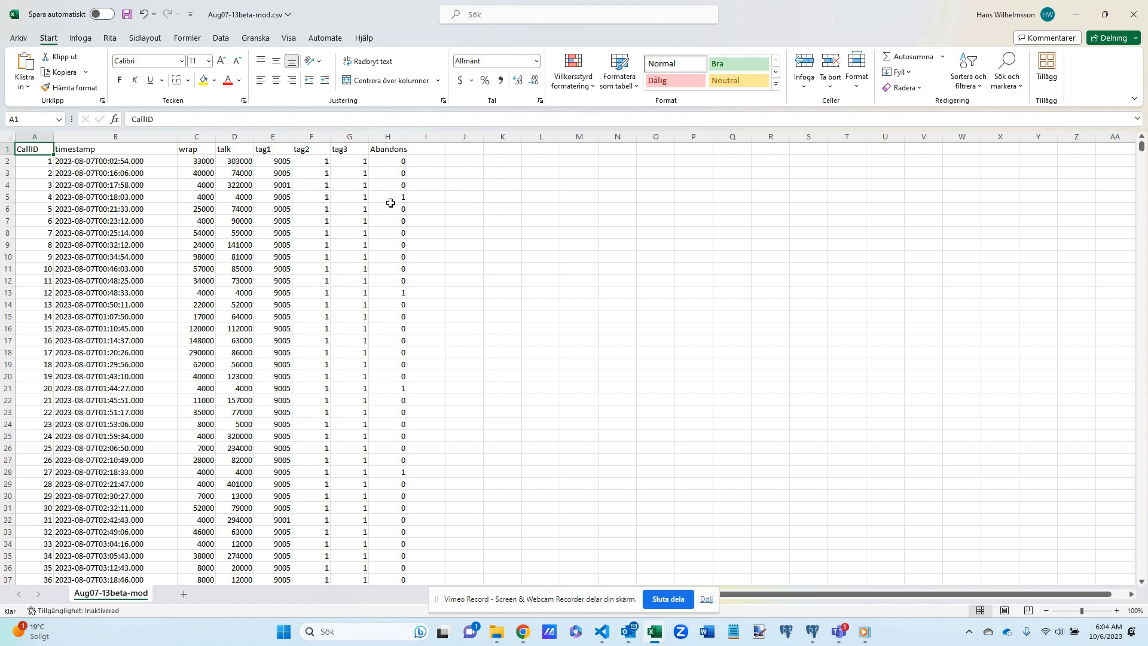
{"action": "left_click", "coordinate": [468, 215]}
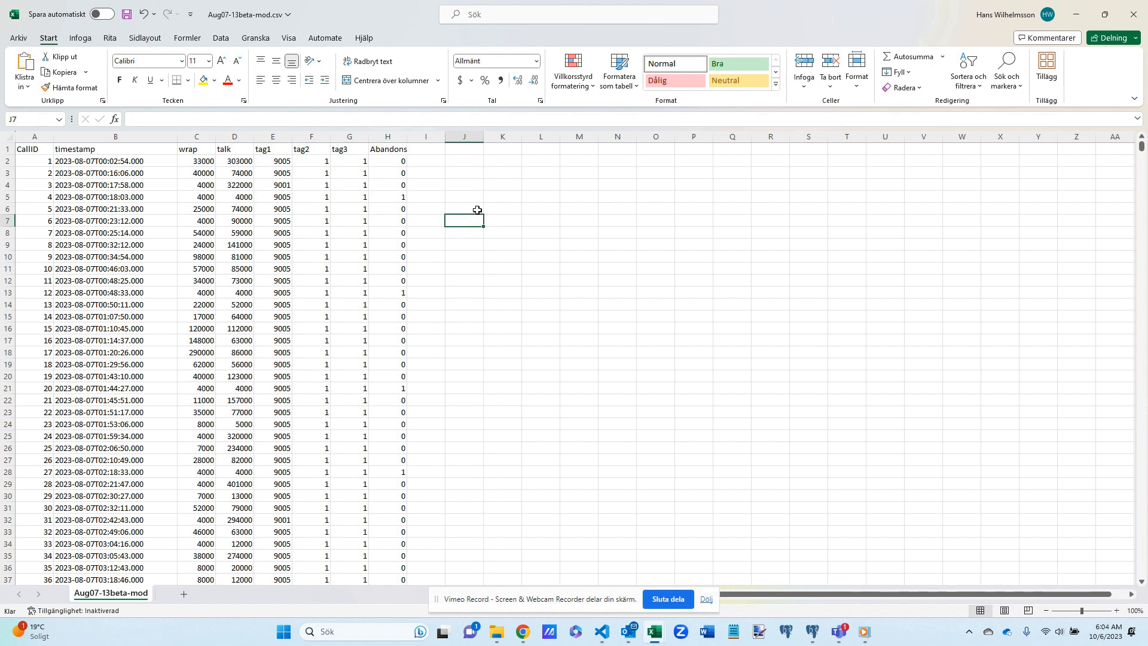
{"action": "left_click", "coordinate": [1132, 18]}
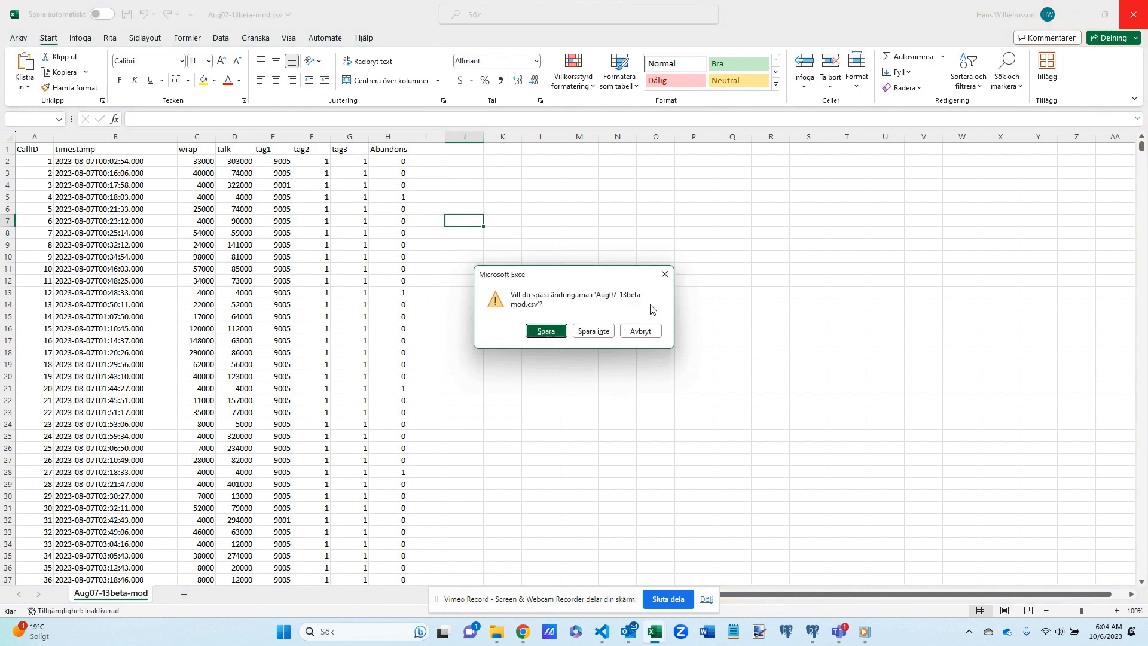
{"action": "left_click", "coordinate": [604, 332]}
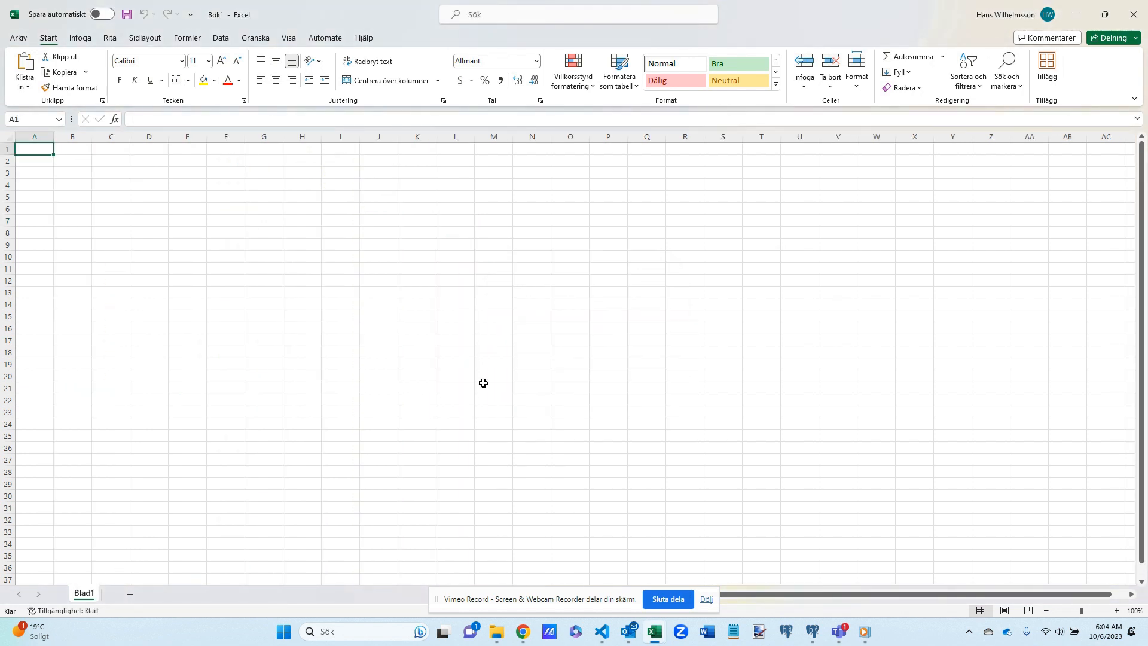
- Inspect the raw comma-separated text of Aug07-13beta-mod.csv in the Anteckningar++ text editor, and close the editor
{"action": "left_click", "coordinate": [497, 632]}
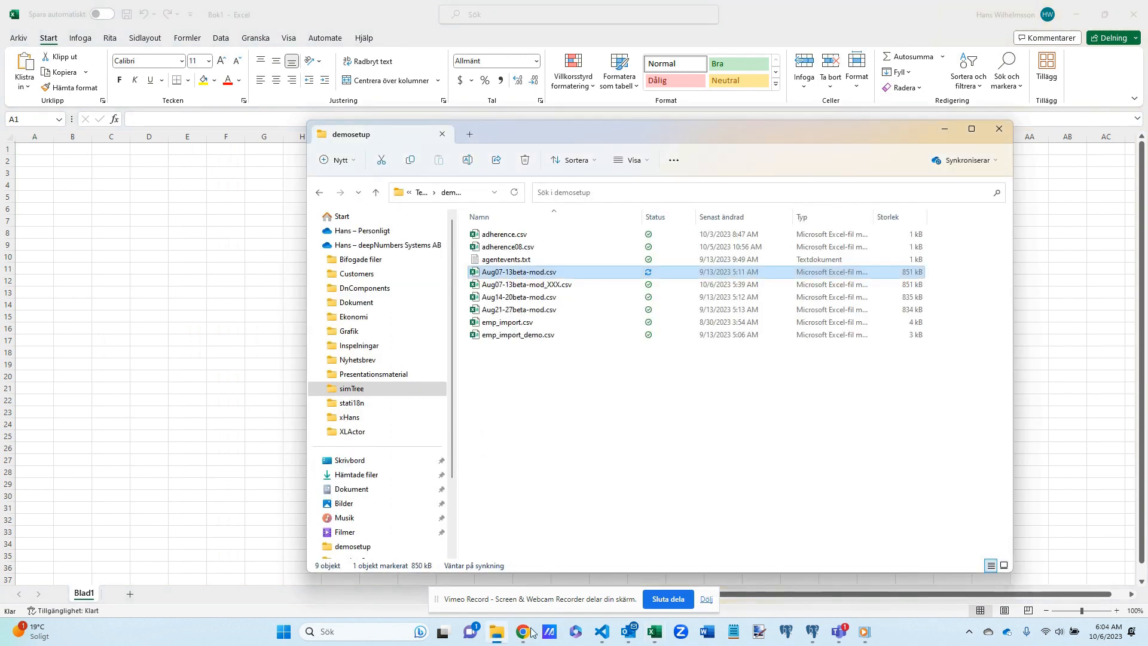
{"action": "left_click", "coordinate": [734, 634]}
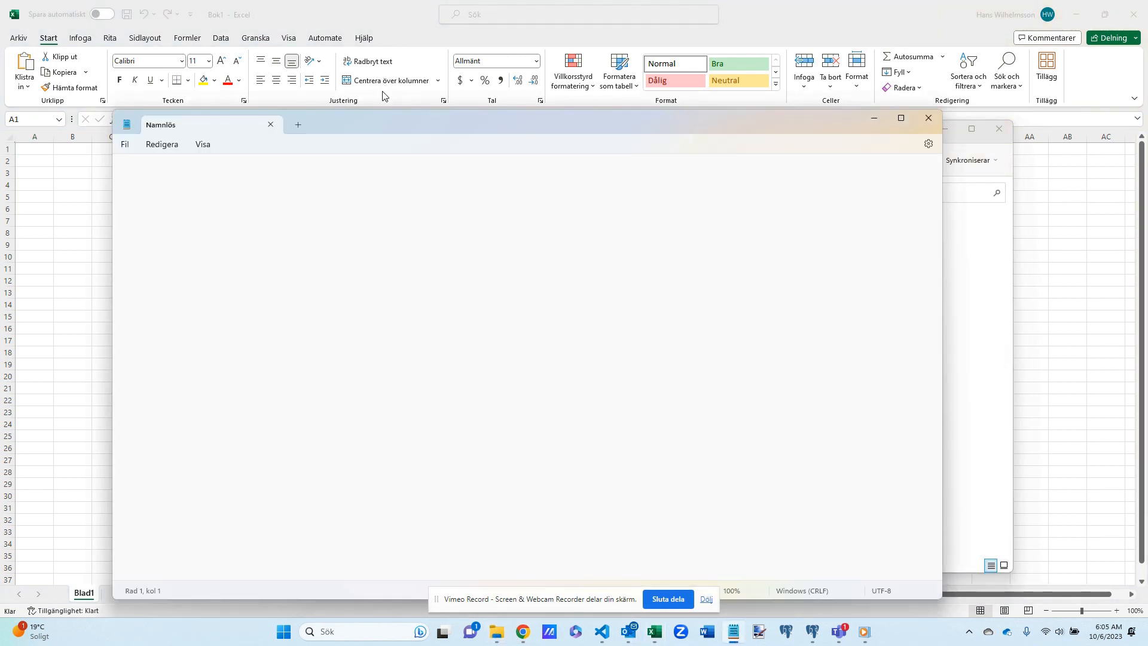
{"action": "left_click_drag", "start_coordinate": [384, 123], "coordinate": [434, 317]}
{"action": "left_click_drag", "start_coordinate": [496, 272], "coordinate": [360, 367]}
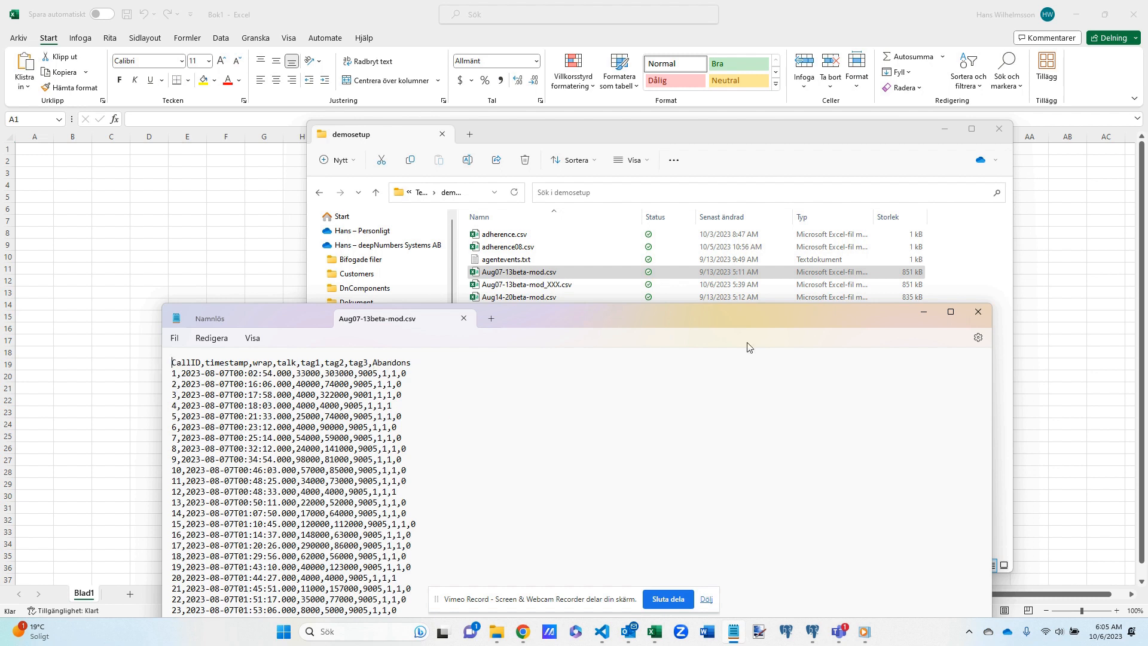
{"action": "left_click", "coordinate": [978, 314]}
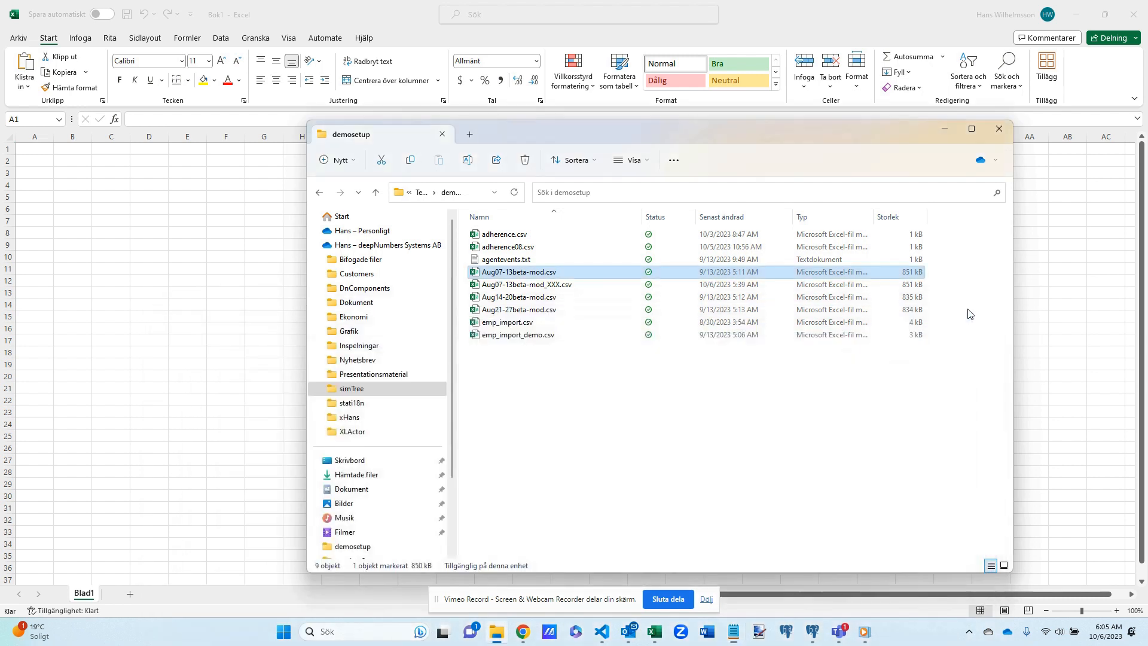
- Switch back to simTree in Chrome and import the call files Aug07-13beta-mod.csv, Aug14-20beta-mod.csv and Aug21-27beta-mod.csv
{"action": "left_click", "coordinate": [242, 290]}
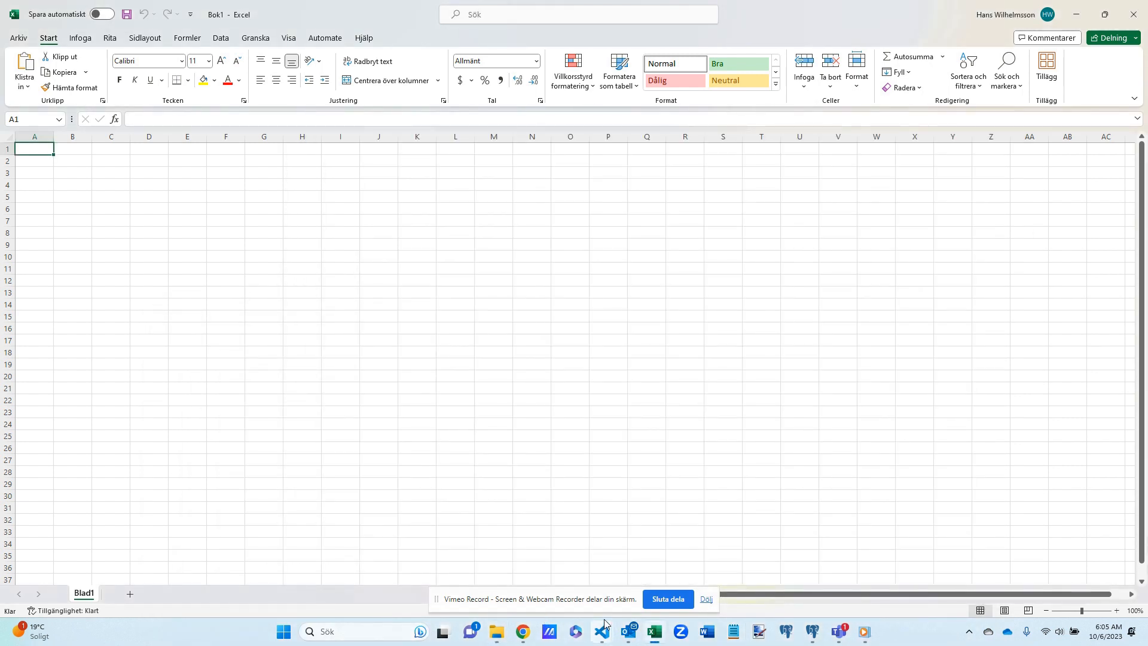
{"action": "left_click", "coordinate": [523, 634]}
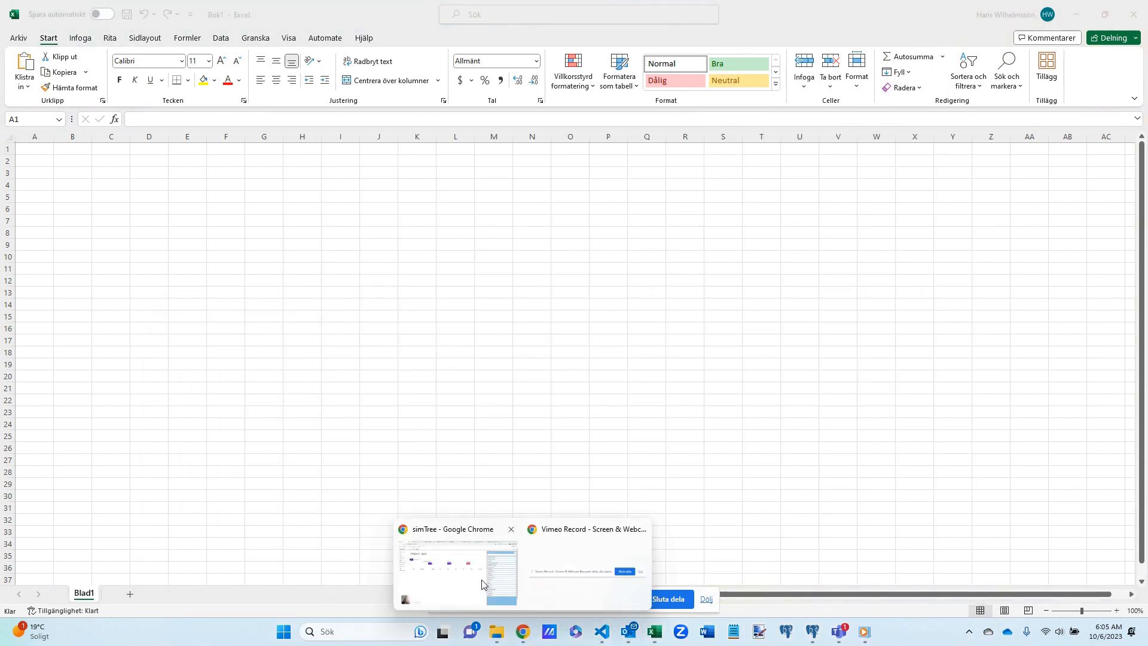
{"action": "left_click", "coordinate": [417, 589]}
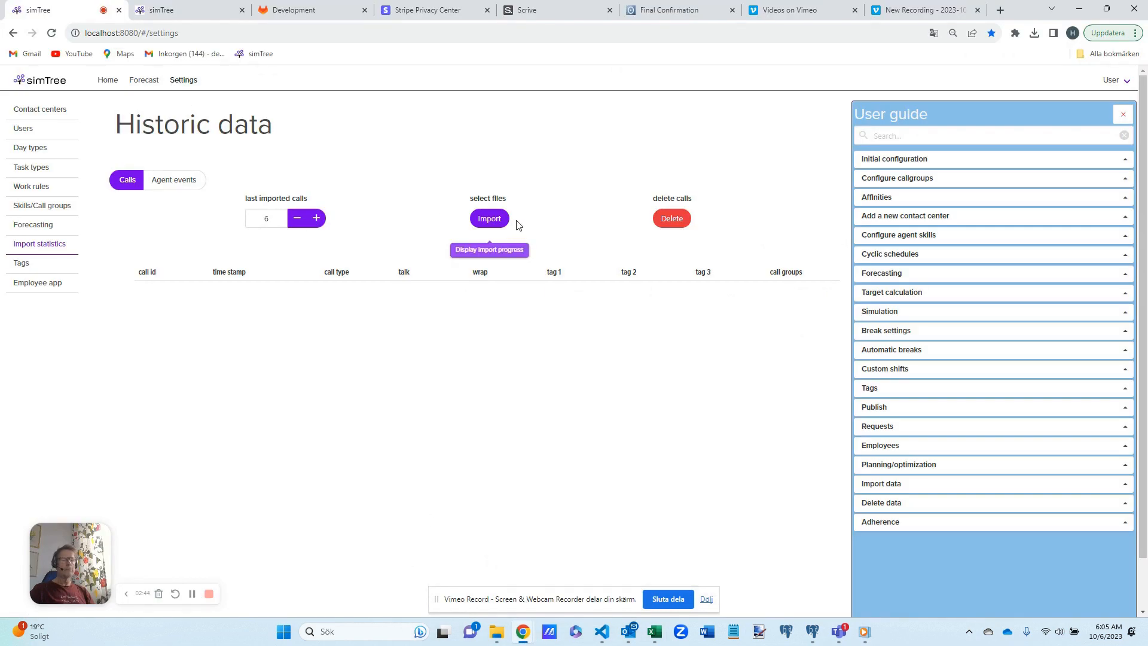
{"action": "left_click", "coordinate": [491, 219]}
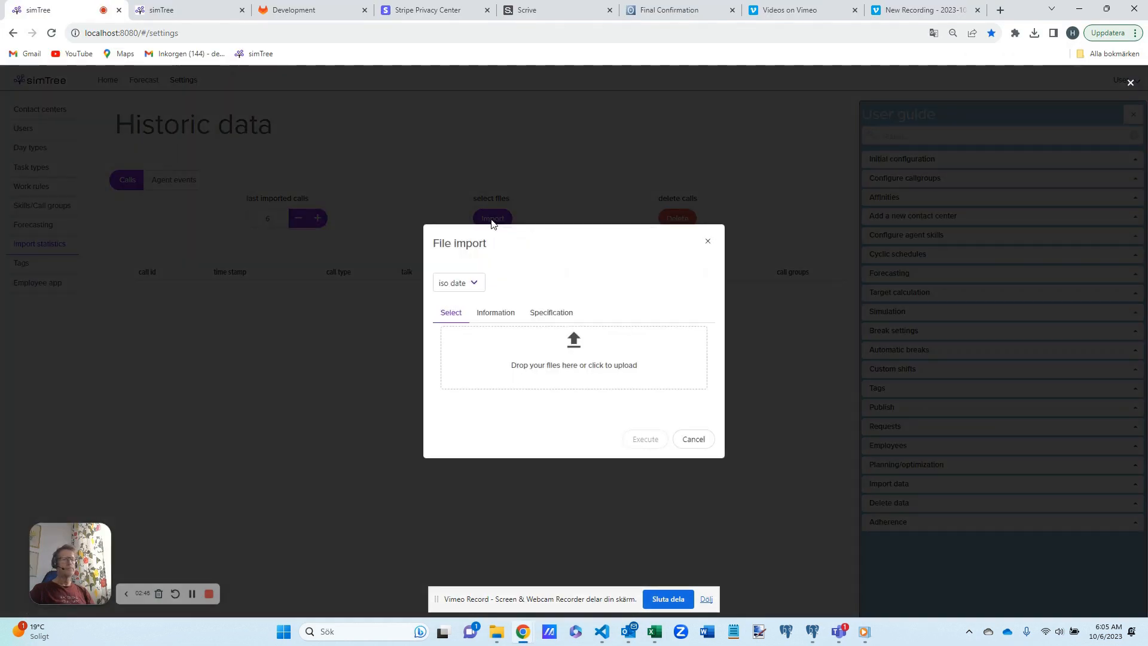
{"action": "left_click", "coordinate": [505, 347]}
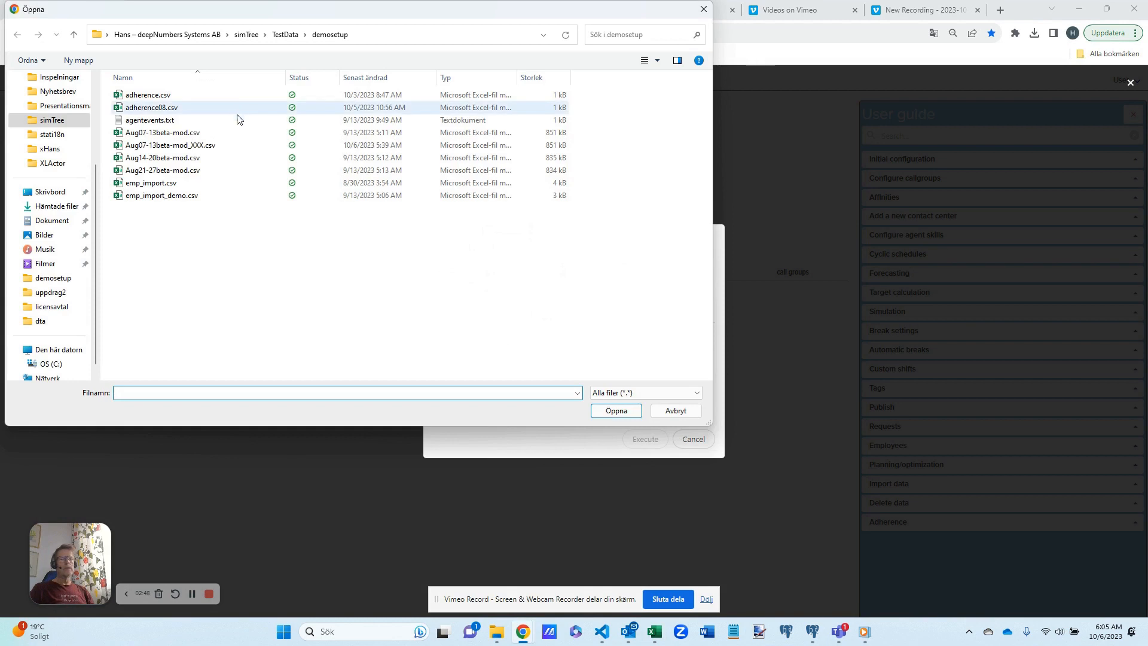
{"action": "left_click", "coordinate": [171, 137]}
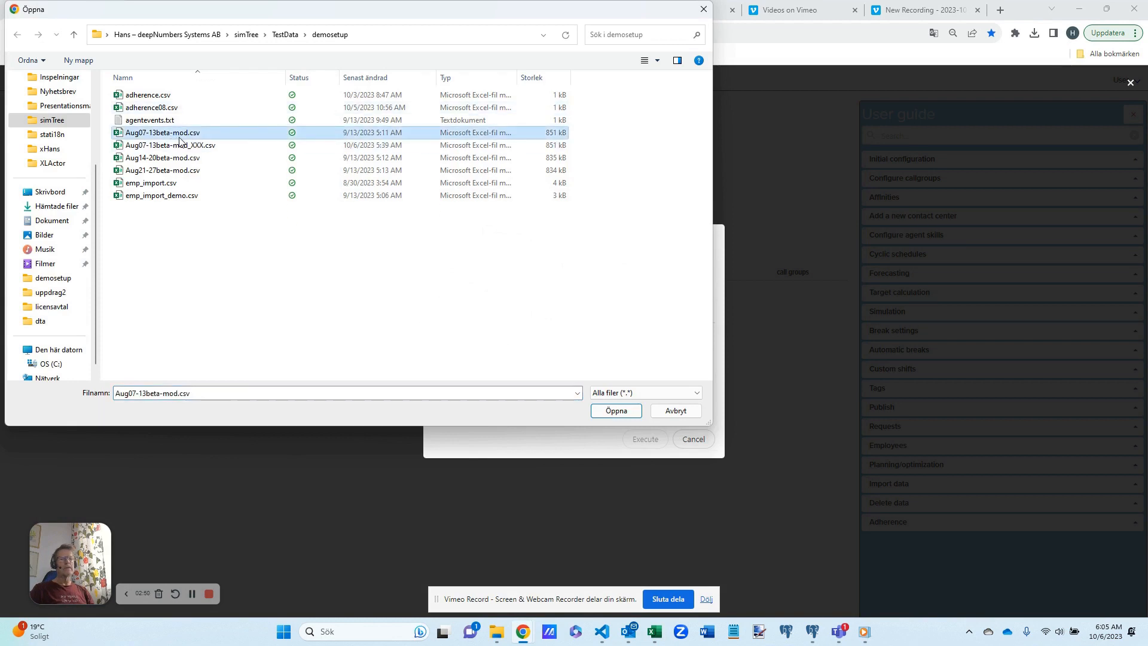
{"action": "left_click", "coordinate": [187, 158], "text": "ctrl"}
{"action": "left_click", "coordinate": [185, 170], "text": "ctrl"}
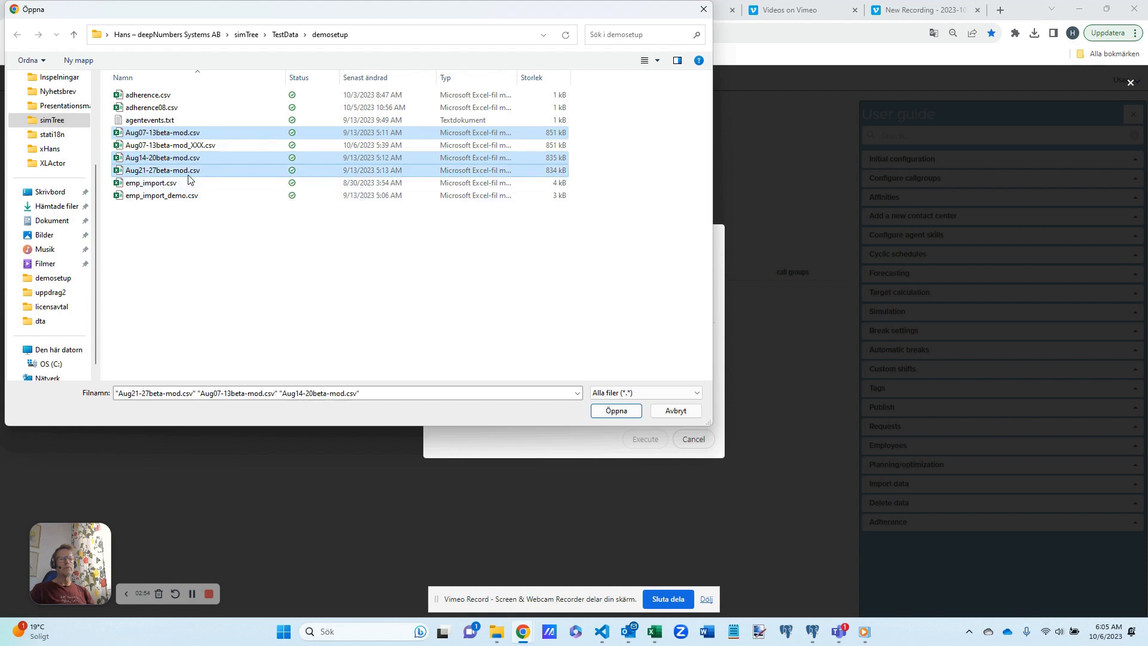
{"action": "left_click", "coordinate": [611, 412]}
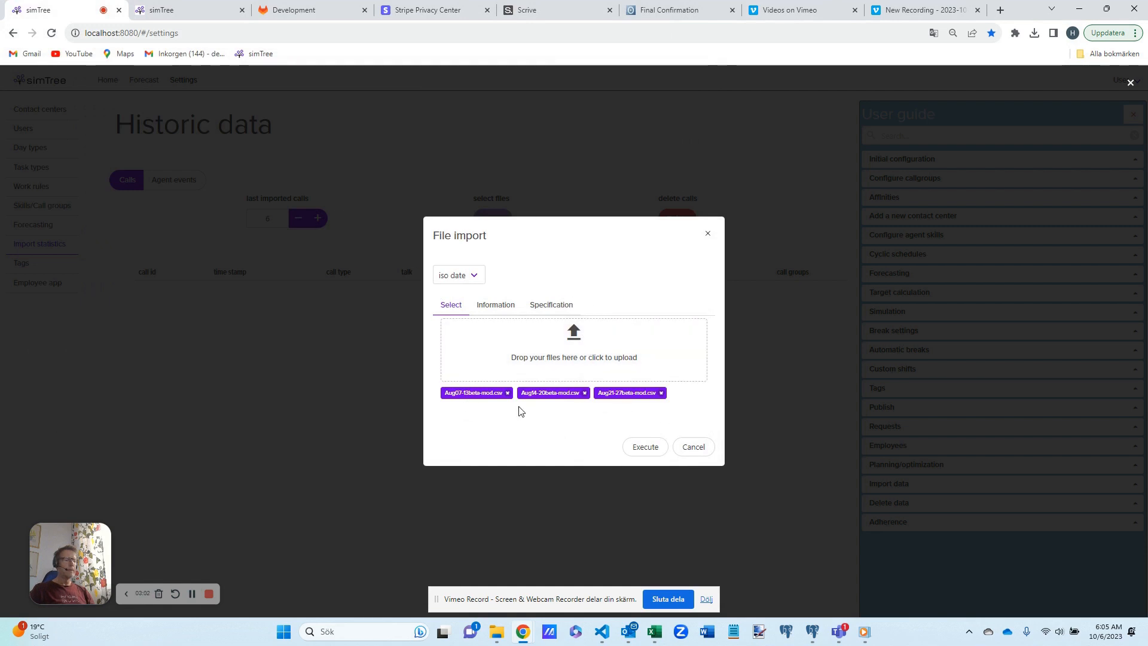
{"action": "left_click", "coordinate": [654, 449]}
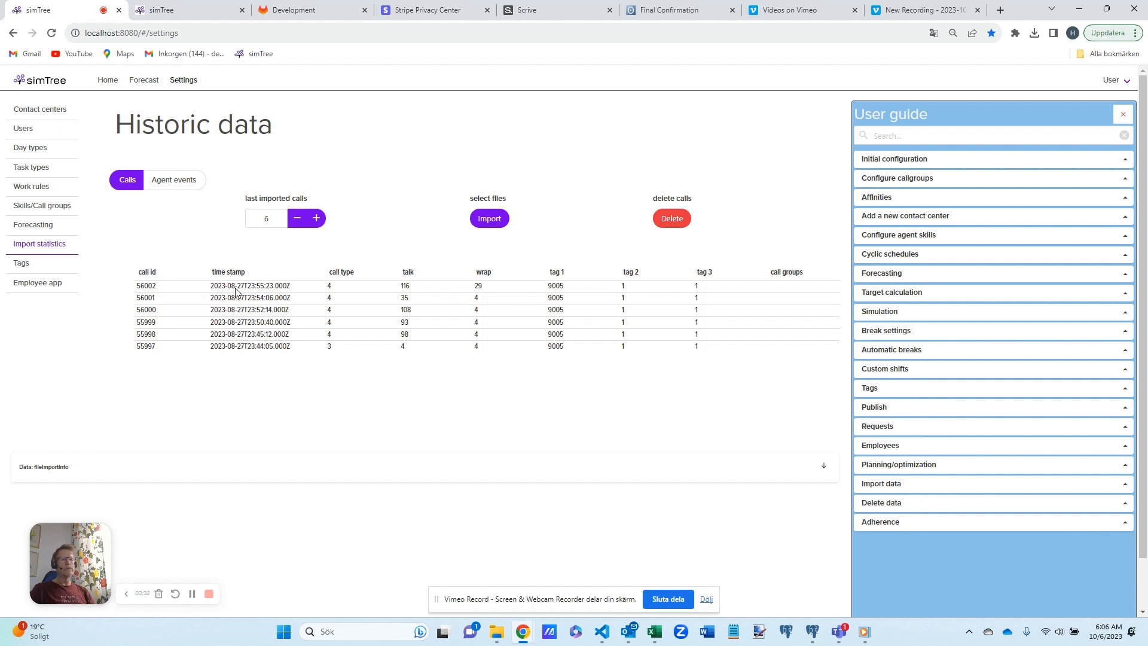
- Check the imported data by listing the last 1000 calls and expanding the fileImportInfo details below the call list
{"action": "left_click_drag", "start_coordinate": [279, 220], "coordinate": [261, 218]}
{"action": "type", "text": "1000"}
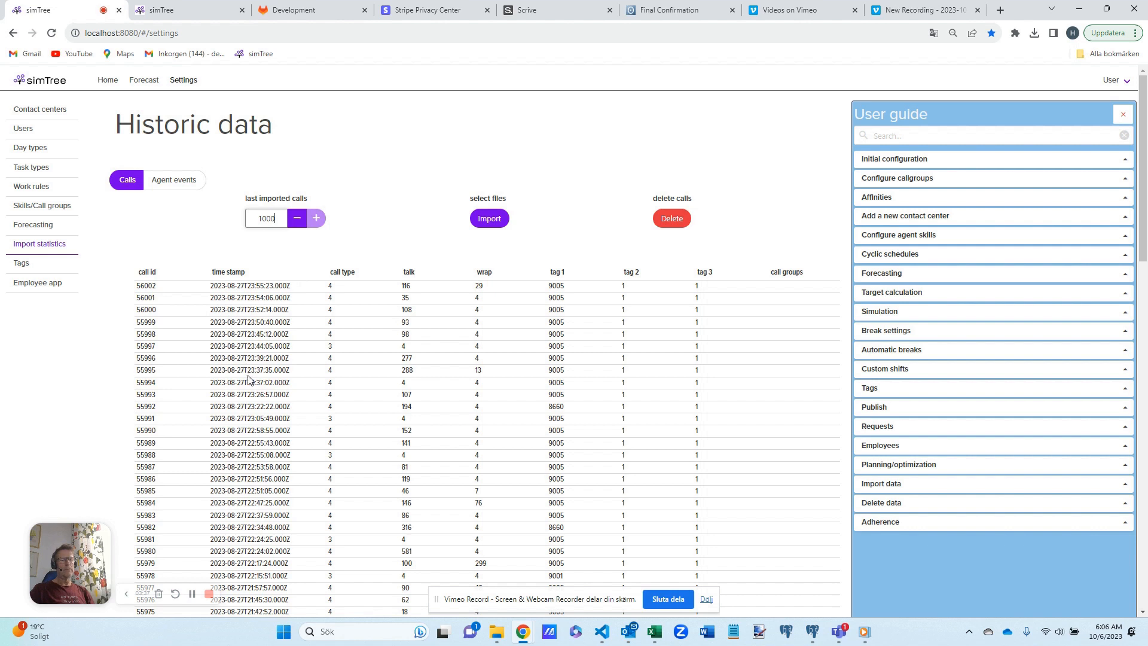
{"action": "scroll", "coordinate": [251, 370], "scroll_direction": "down", "scroll_amount": 10}
{"action": "scroll", "coordinate": [252, 369], "scroll_direction": "up", "scroll_amount": 20}
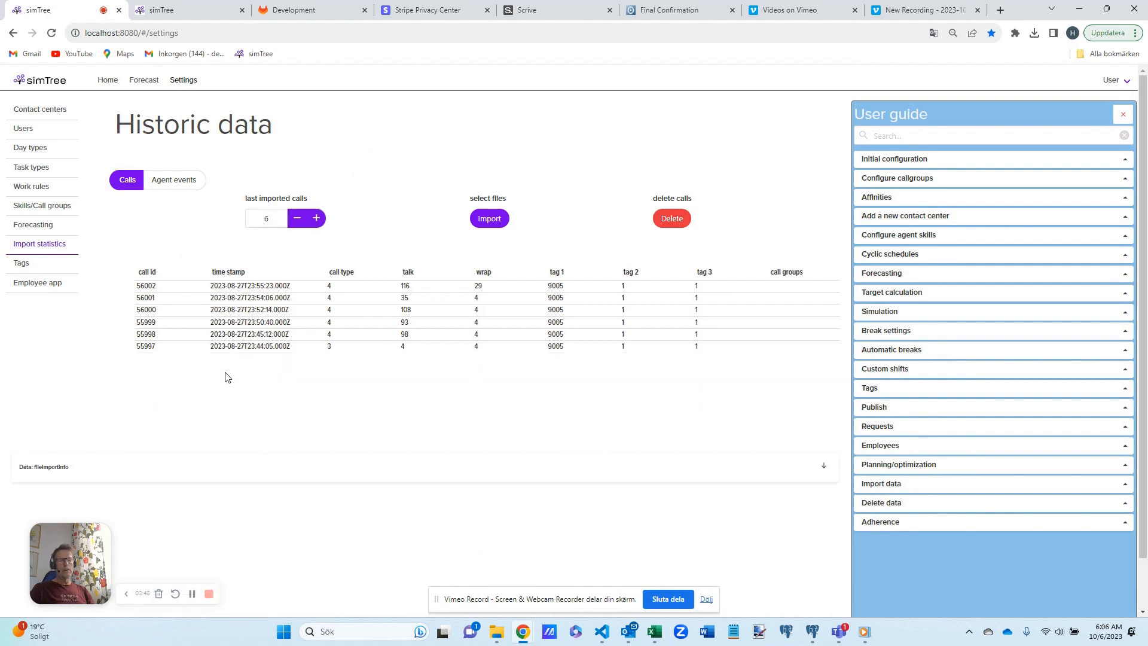
{"action": "scroll", "coordinate": [228, 377], "scroll_direction": "down", "scroll_amount": 1}
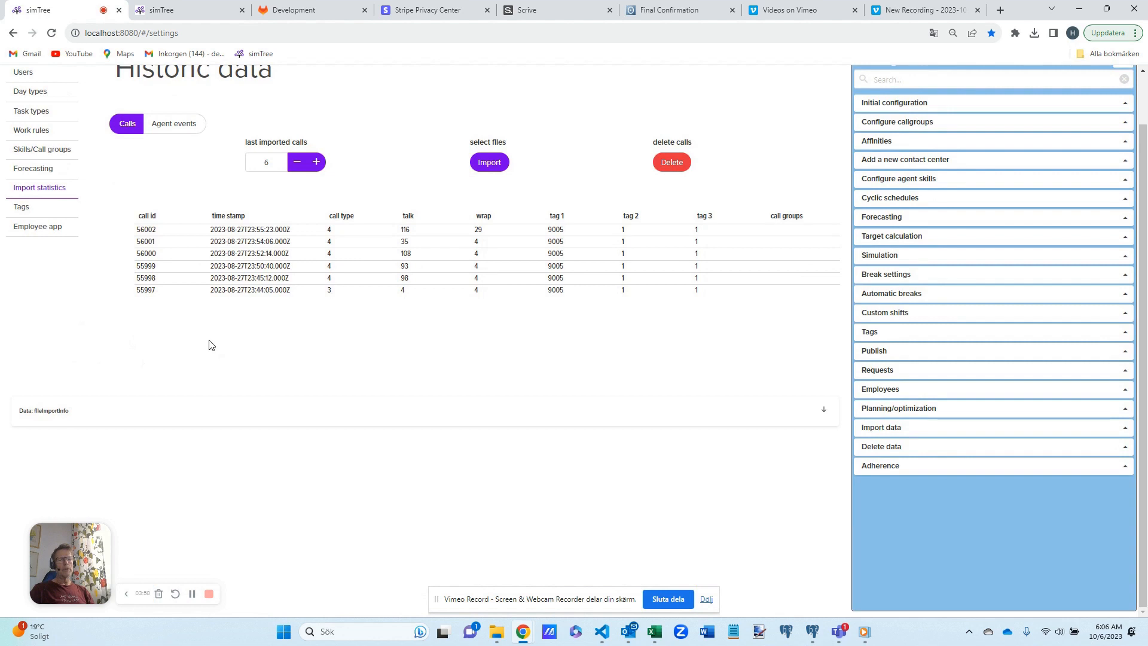
{"action": "left_click", "coordinate": [55, 417]}
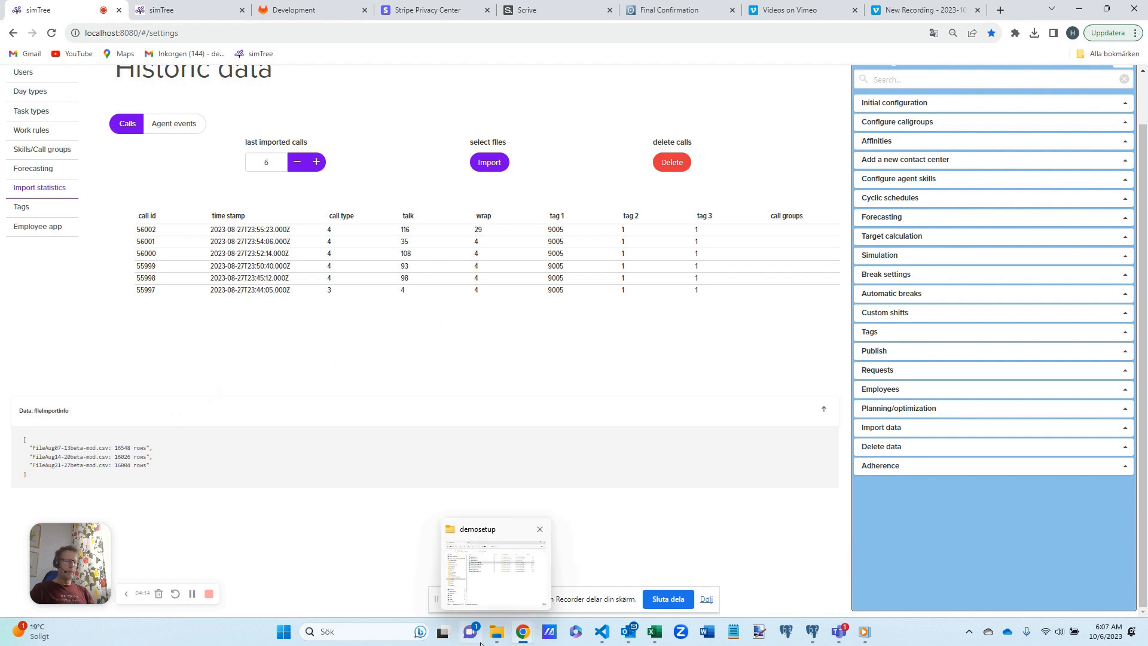
- Inspect the raw text of Aug07-13beta-mod_XXX.csv in the Anteckningar++ text editor, and return to simTree
{"action": "left_click", "coordinate": [497, 631]}
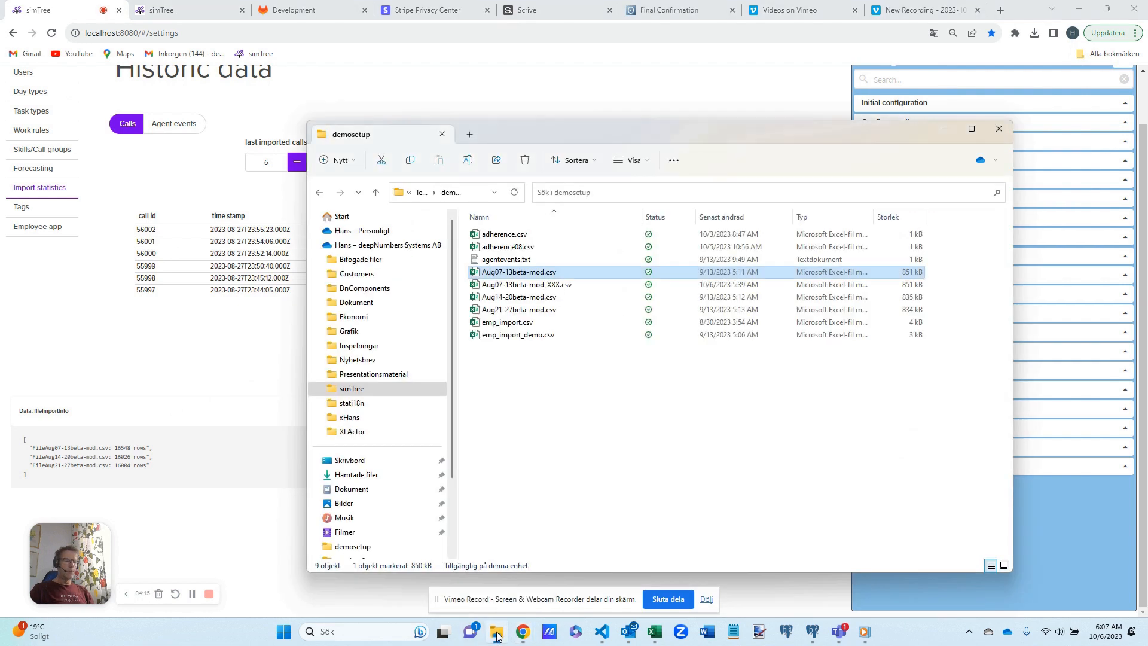
{"action": "left_click", "coordinate": [519, 285]}
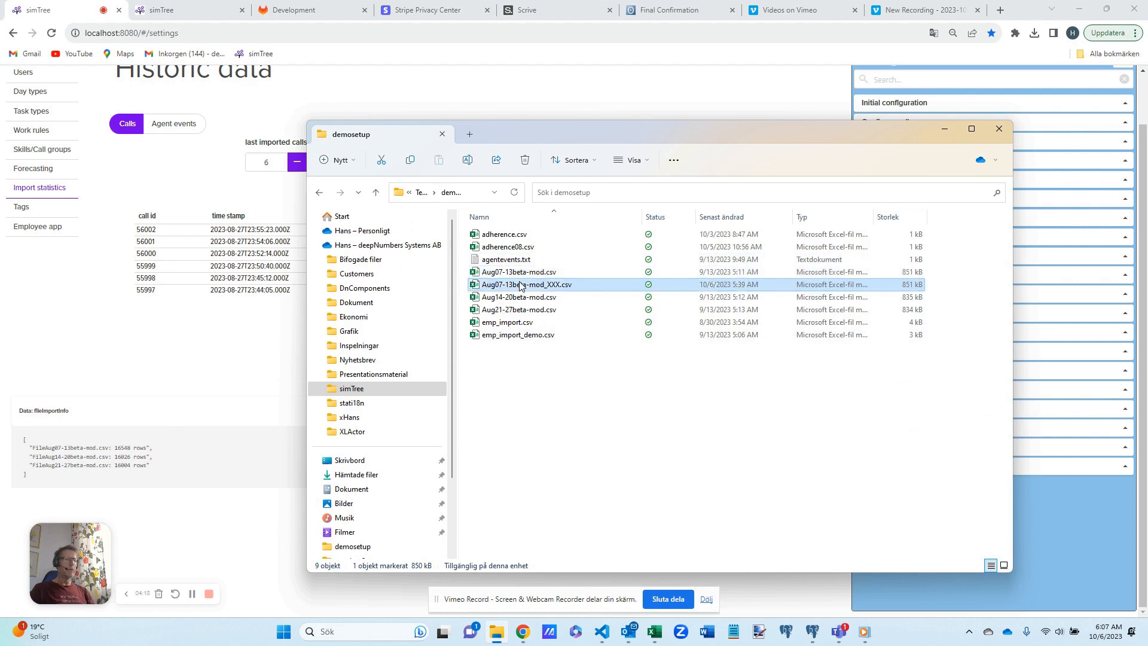
{"action": "left_click", "coordinate": [738, 635]}
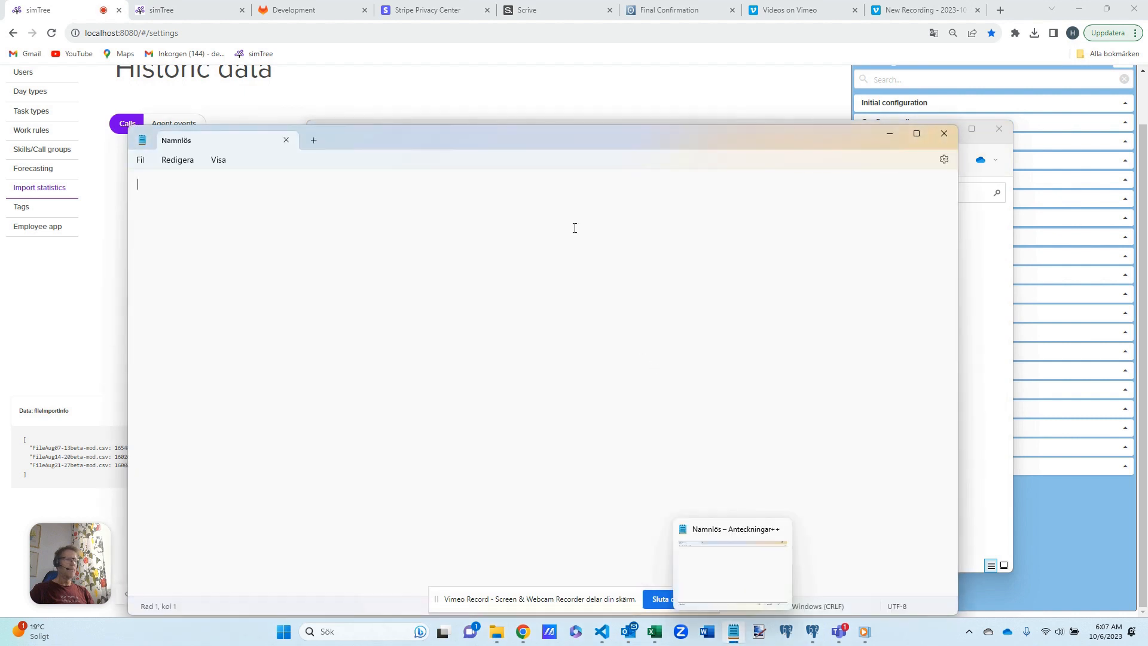
{"action": "left_click_drag", "start_coordinate": [544, 138], "coordinate": [573, 342]}
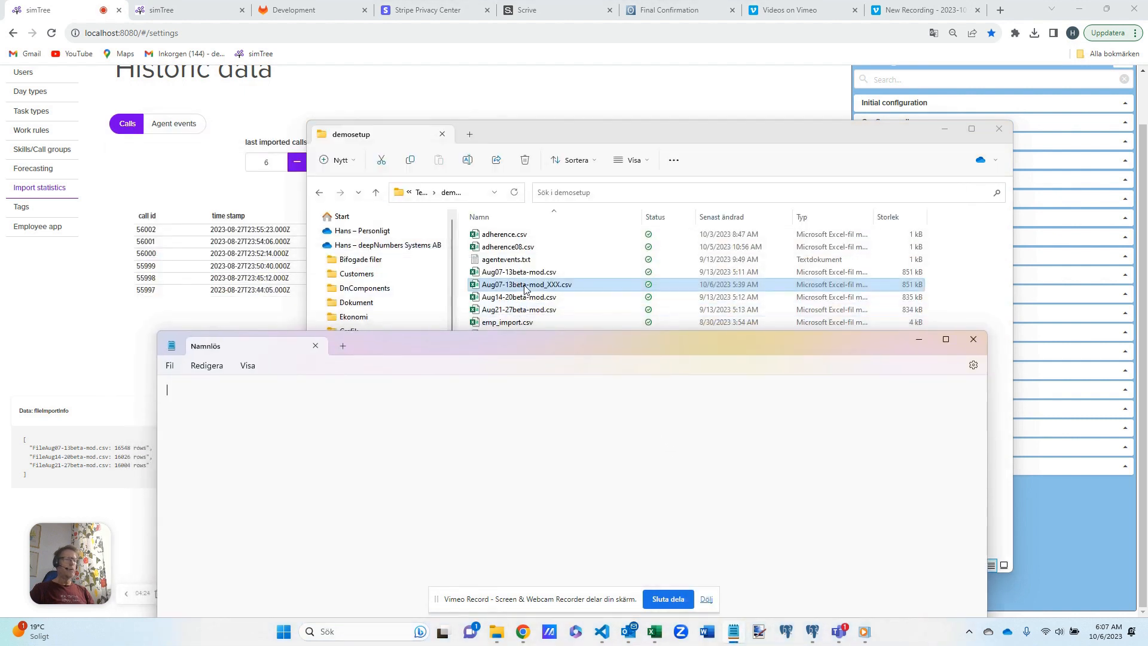
{"action": "left_click_drag", "start_coordinate": [501, 398], "coordinate": [500, 408]}
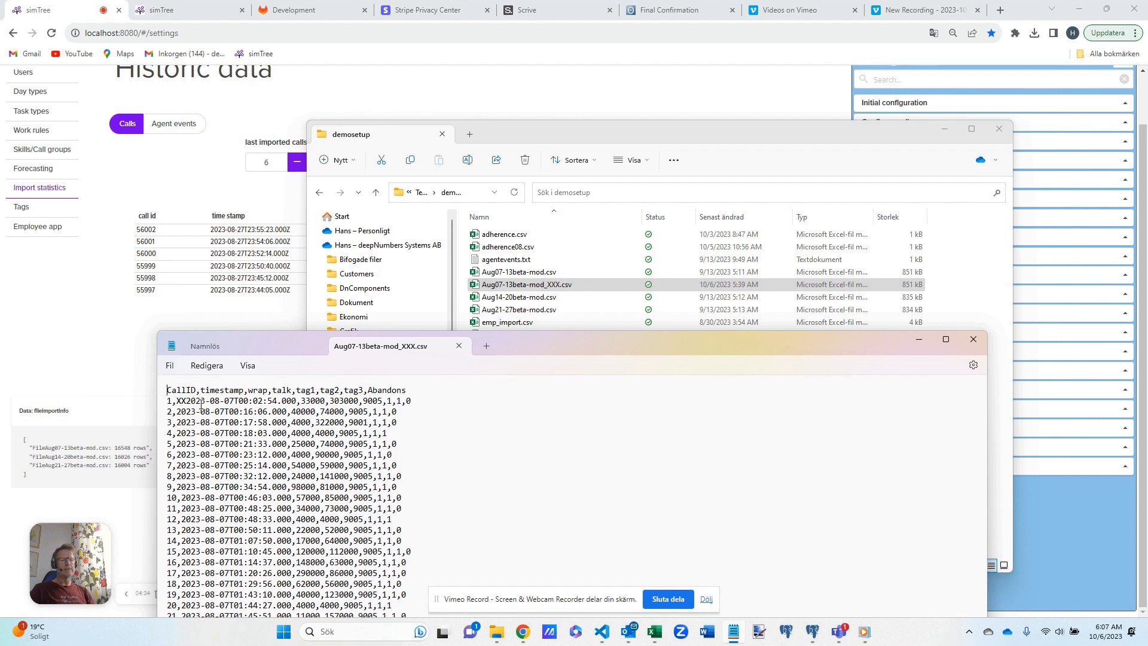
{"action": "left_click", "coordinate": [973, 339]}
{"action": "left_click", "coordinate": [673, 107]}
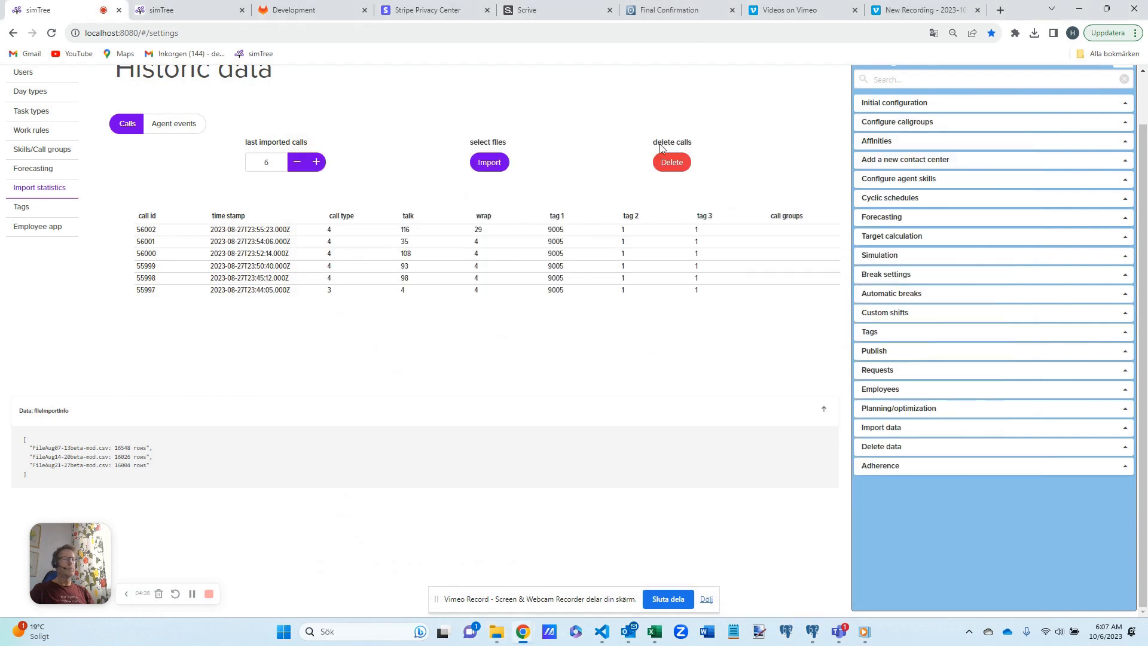
- Try to import Aug07-13beta-mod_XXX.csv as historic call data
{"action": "left_click", "coordinate": [499, 164]}
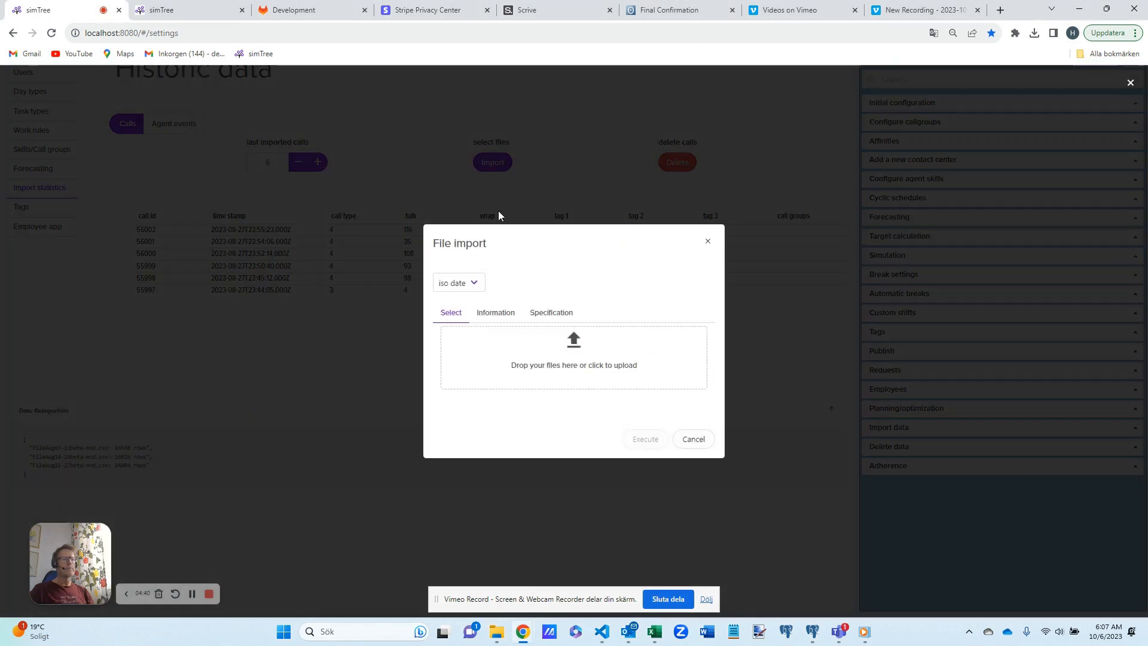
{"action": "left_click", "coordinate": [505, 361]}
{"action": "left_click", "coordinate": [180, 145]}
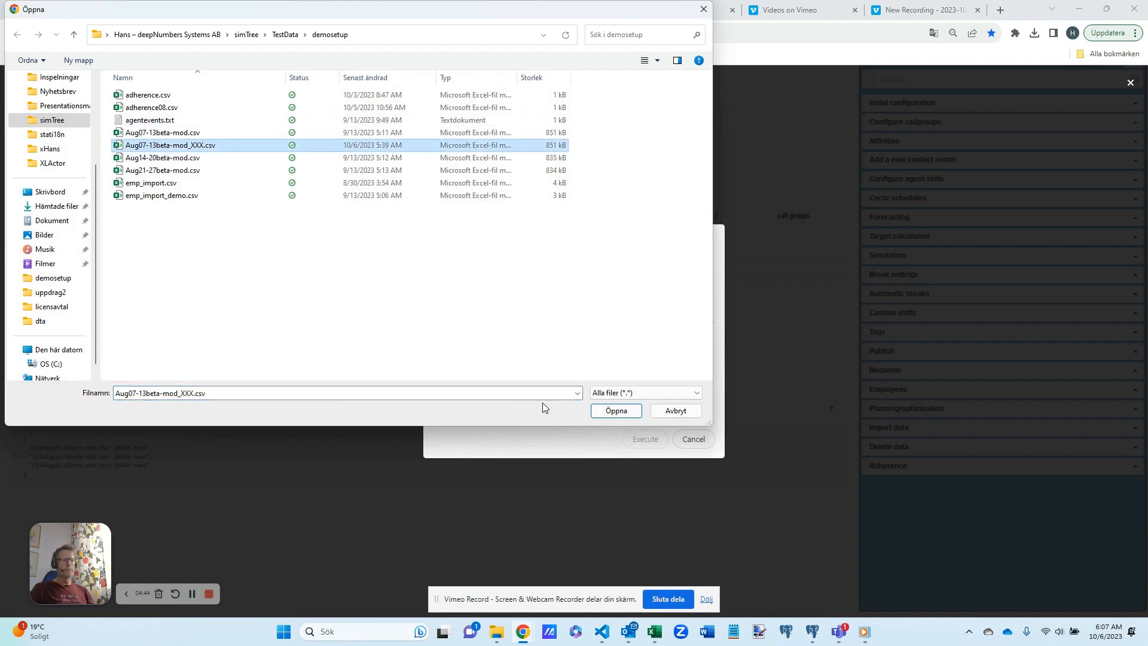
{"action": "left_click", "coordinate": [616, 411]}
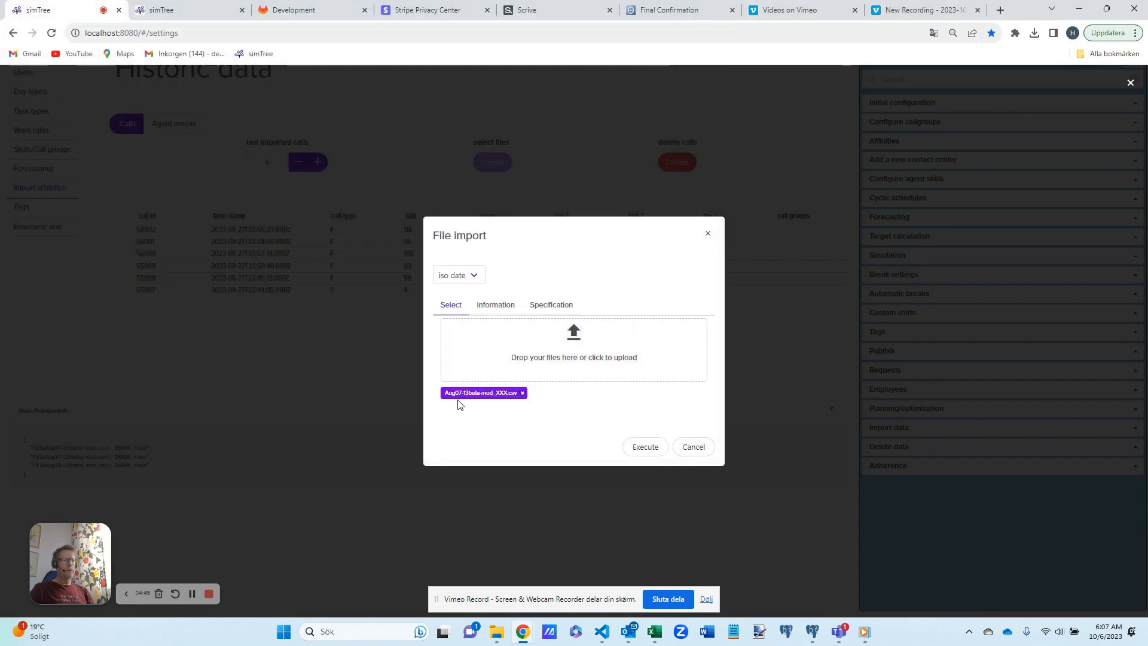
{"action": "left_click", "coordinate": [645, 448]}
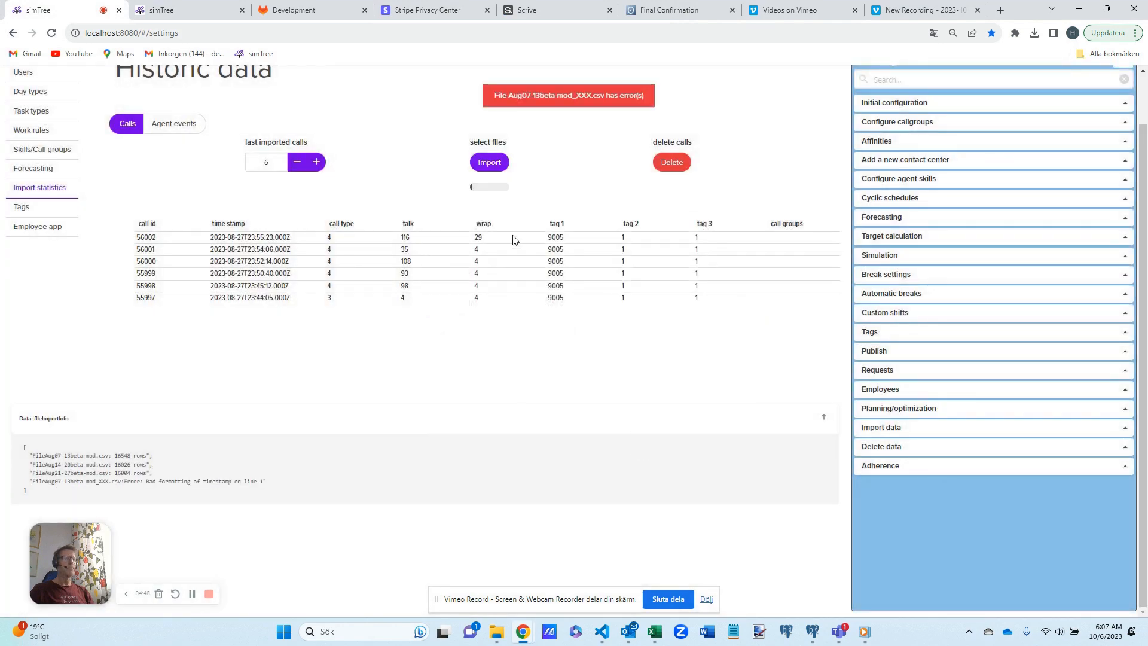